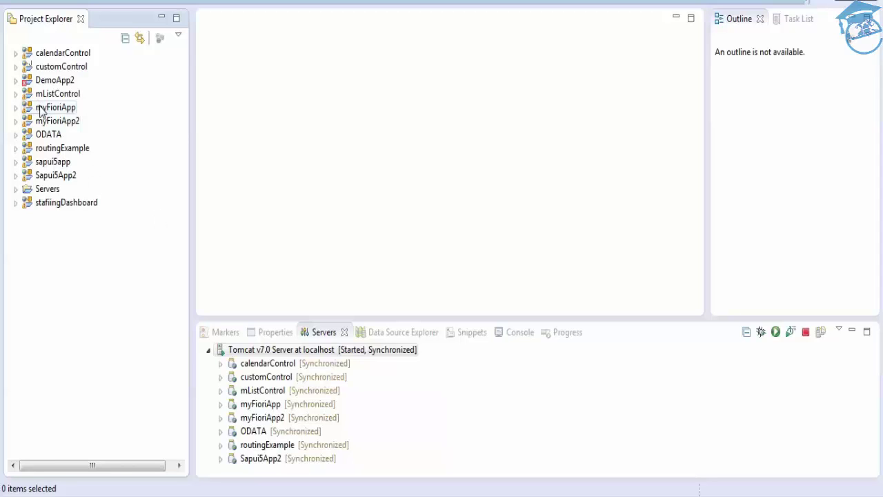
left_click(15, 108)
left_click(16, 109)
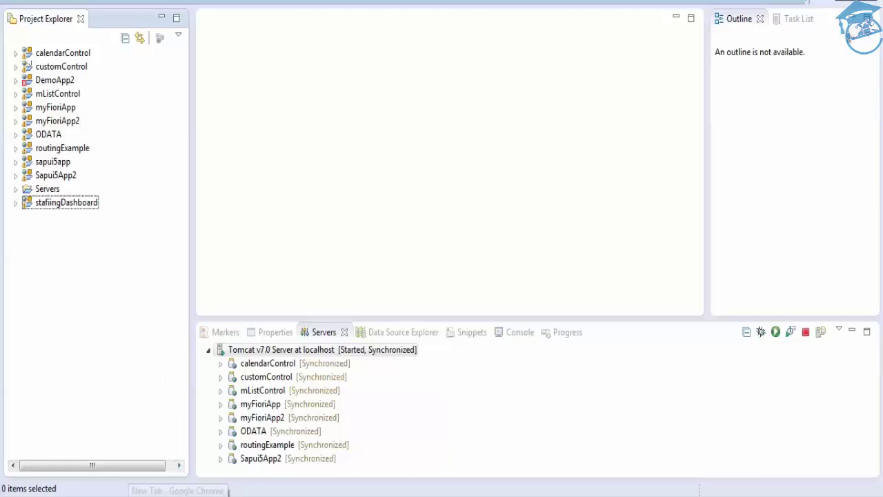
- Switch to Chrome and open the locally hosted app at localhost:8080/myFioriApp/
left_click(178, 494)
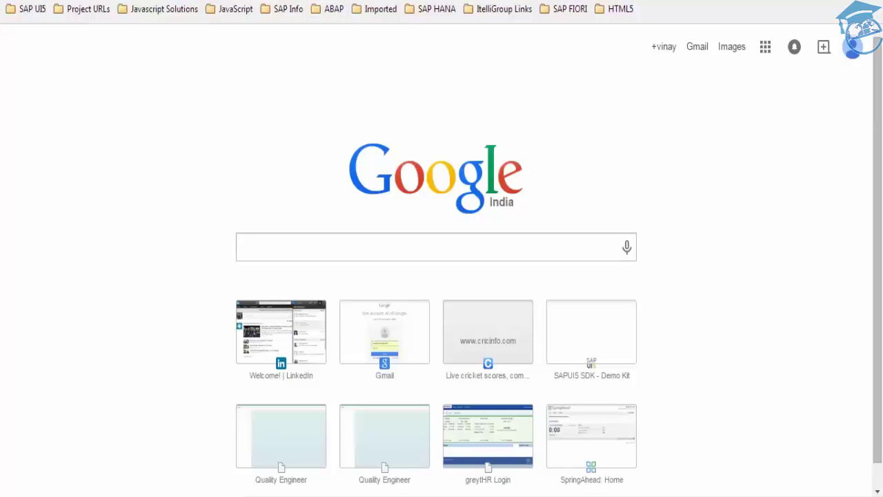
type("local")
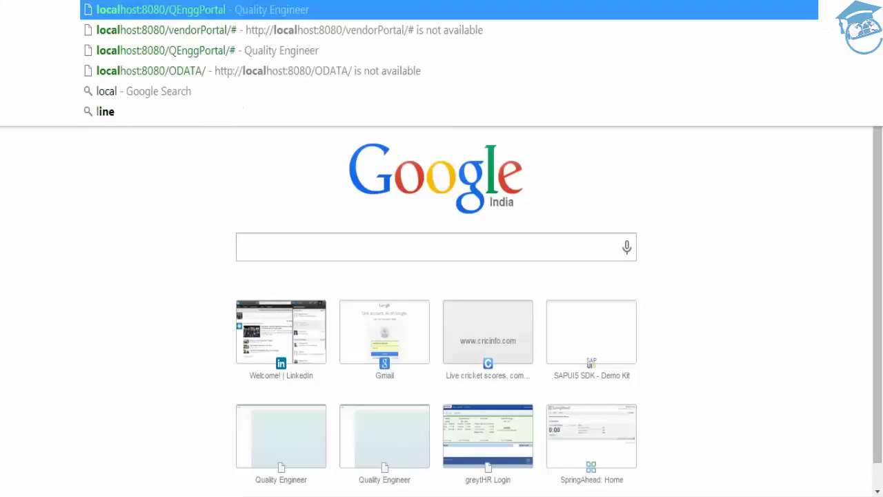
key("Right")
key("BackSpace")
key("BackSpace")
key("BackSpace")
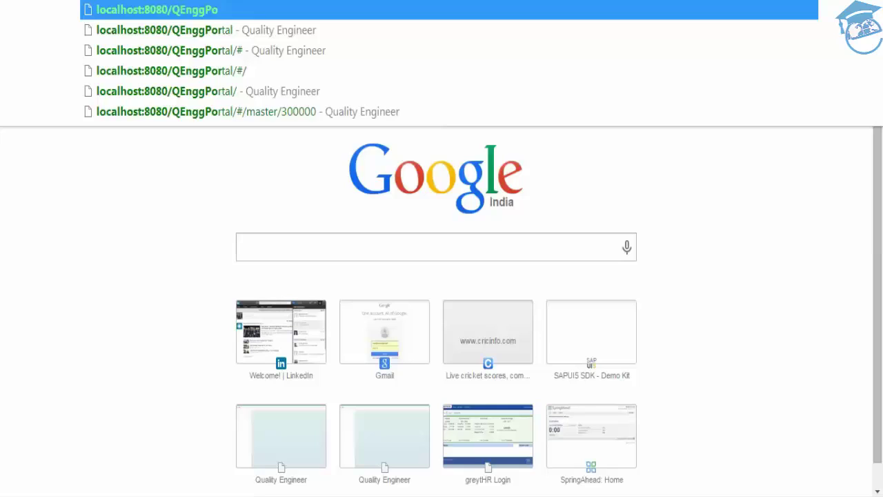
key("BackSpace")
key("BackSpace")
key("BackSpace")
key("BackSpace")
key("BackSpace")
key("BackSpace")
key("BackSpace")
key("BackSpace")
type("/my")
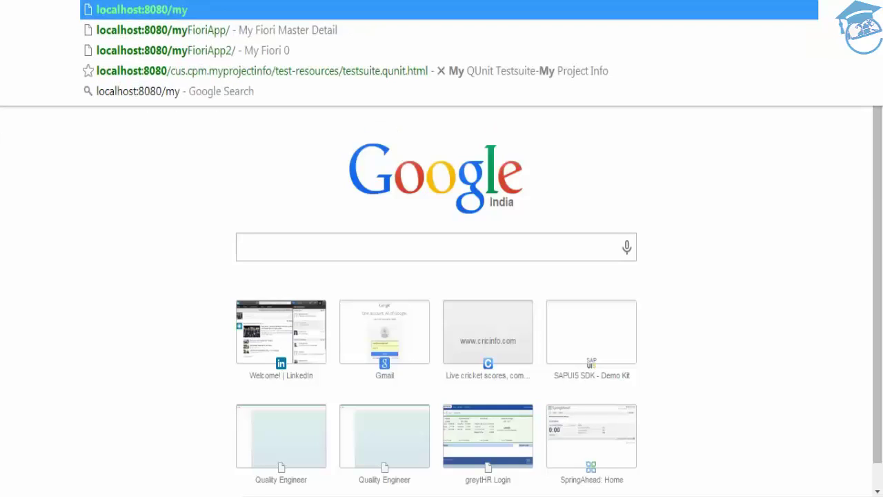
key("Return")
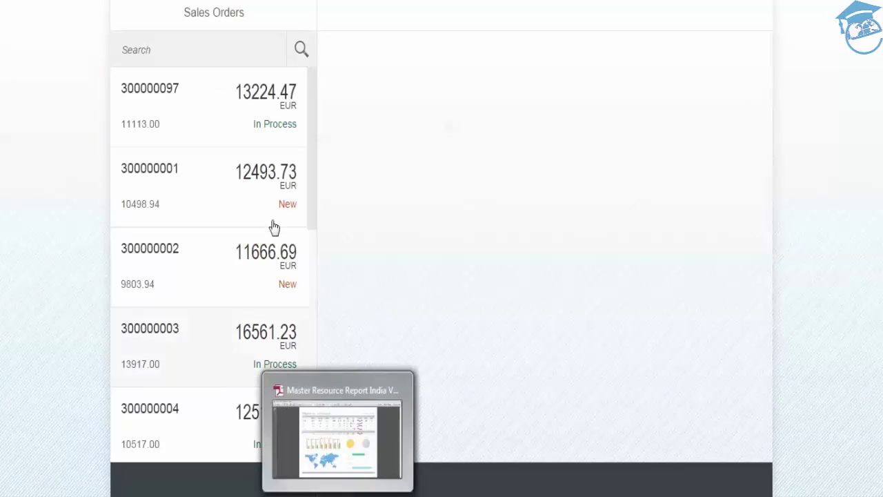
- Show the details of sales order 300000097 and reposition the browser window
left_click(256, 114)
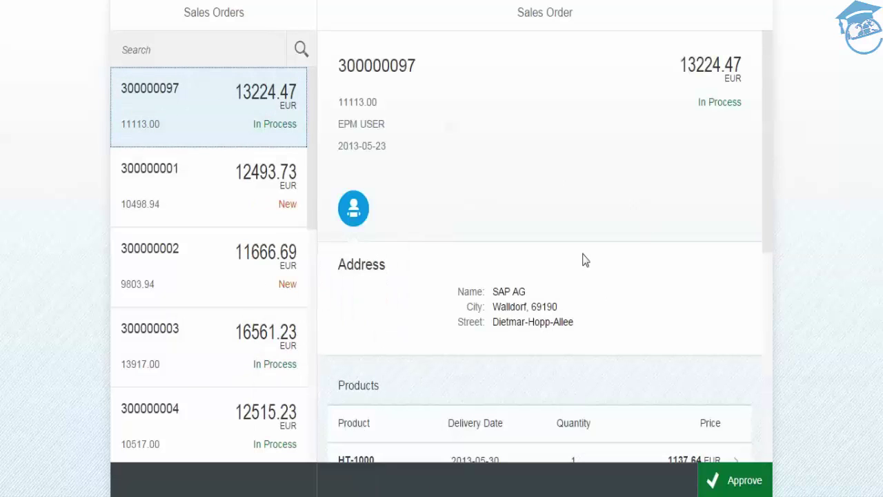
left_click_drag(772, 177, 771, 71)
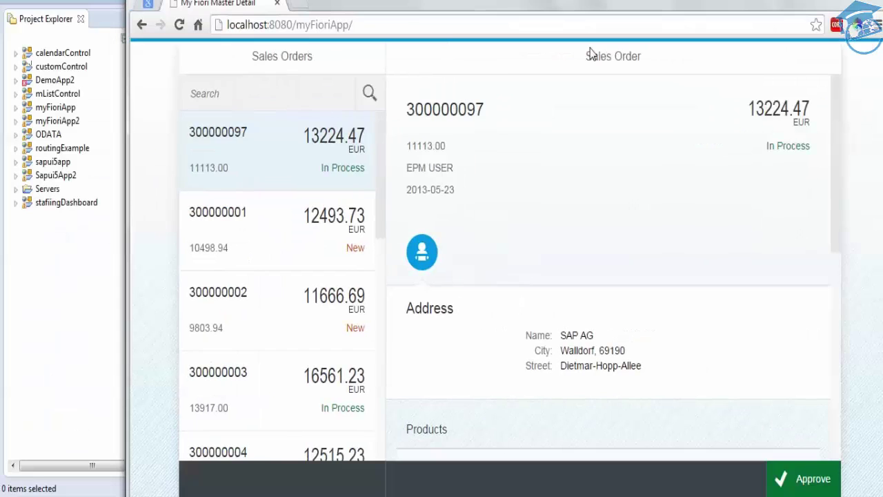
left_click_drag(9, 169, 7, 168)
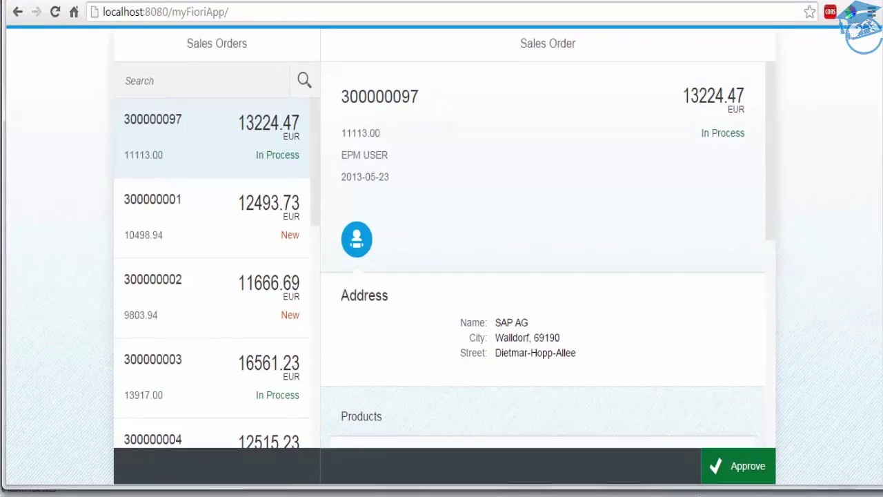
- Launch SAP Logon and log on to the FS1 system
mouse_move(257, 496)
left_click(14, 493)
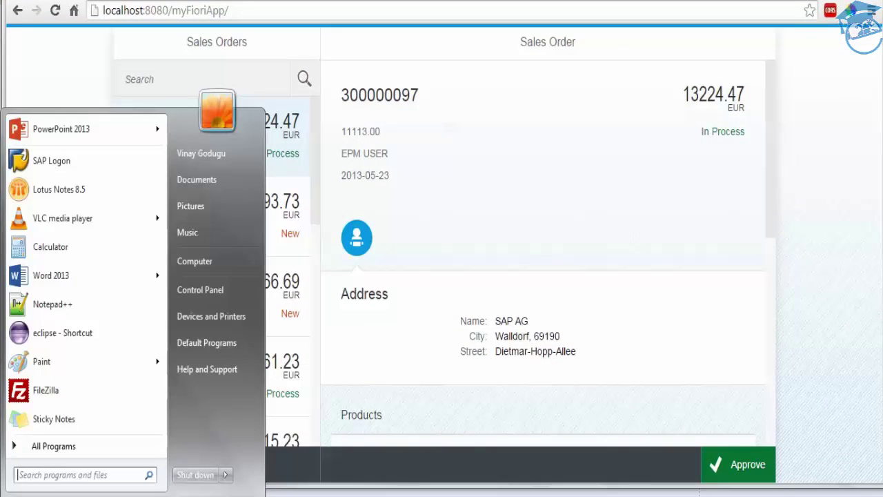
left_click(78, 167)
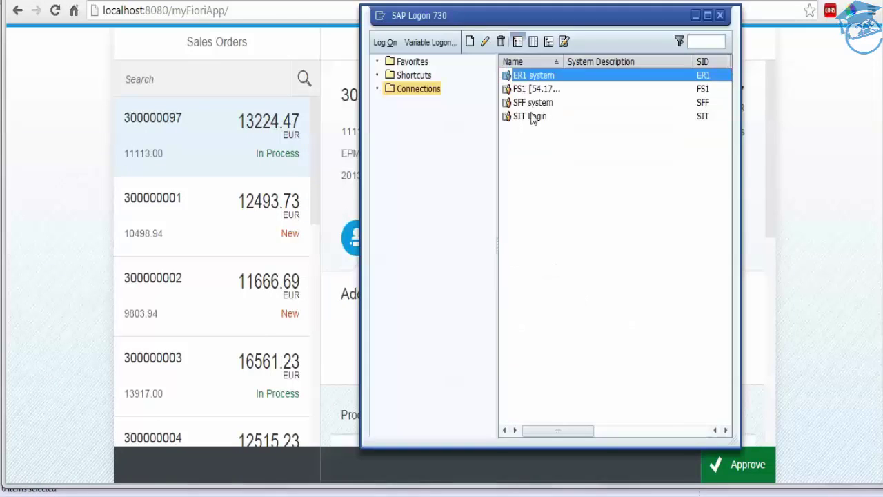
left_click(530, 92)
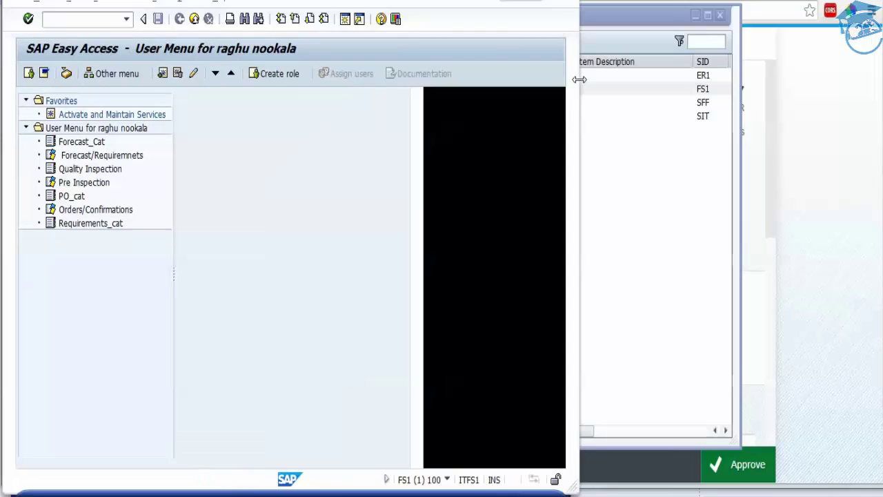
- Widen the SAP Easy Access window and start transaction se38
left_click_drag(578, 77, 873, 92)
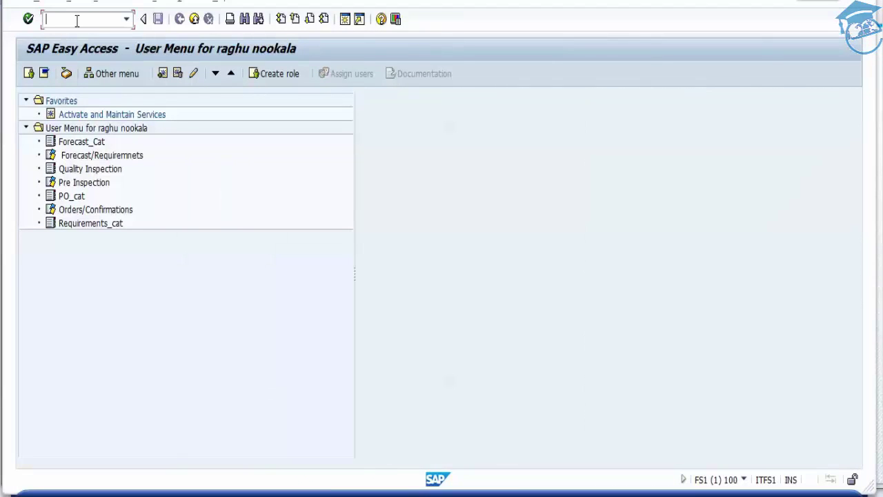
type("se38")
key("Return")
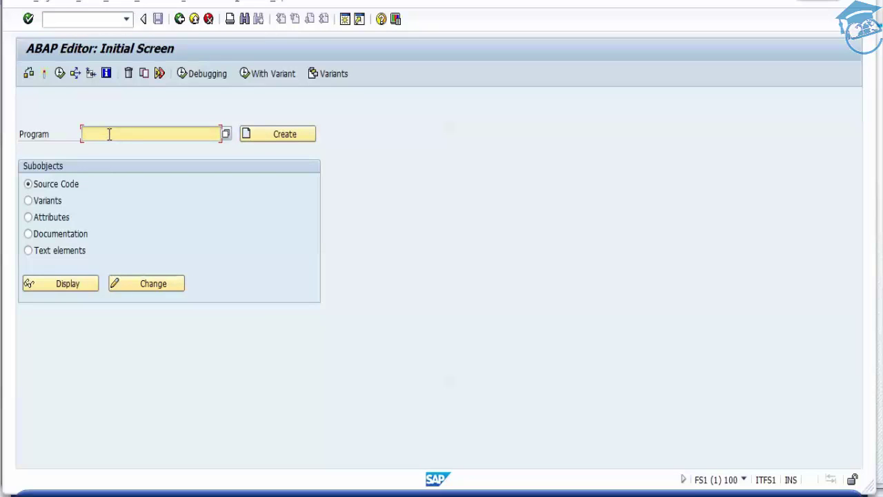
type("ui5/")
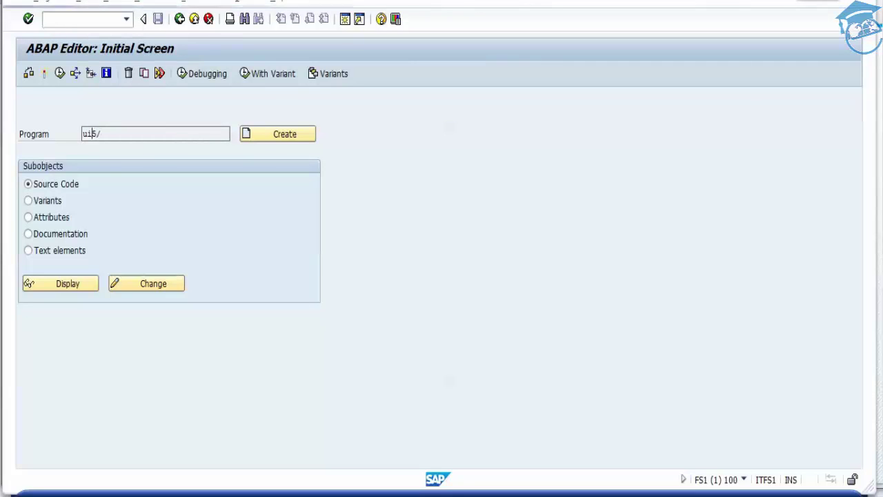
key("BackSpace")
key("BackSpace")
key("BackSpace")
key("BackSpace")
type("UI")
key("BackSpace")
key("BackSpace")
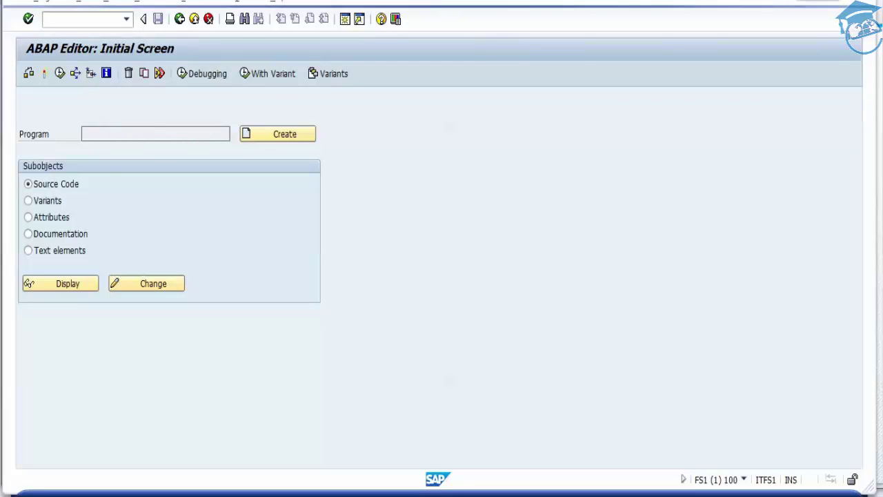
- Set the program to /UI5/UI5_REPOSITORY_LOAD and execute it
type("ui5")
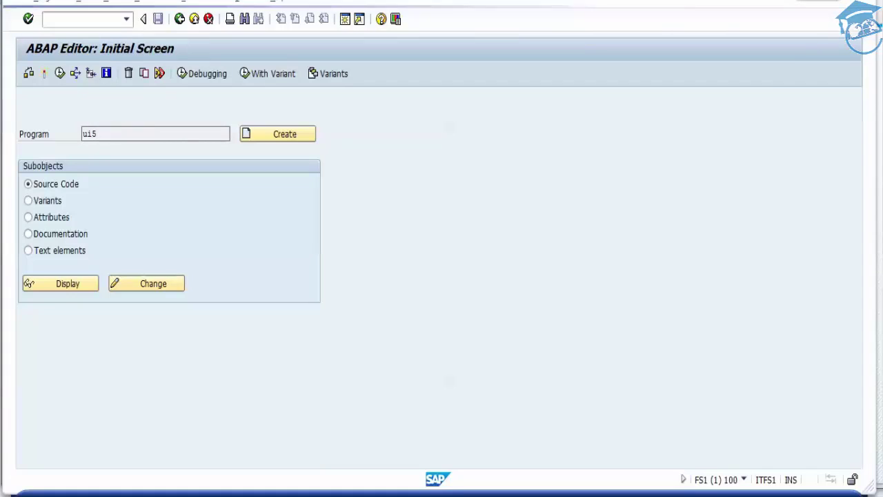
type("/ui5")
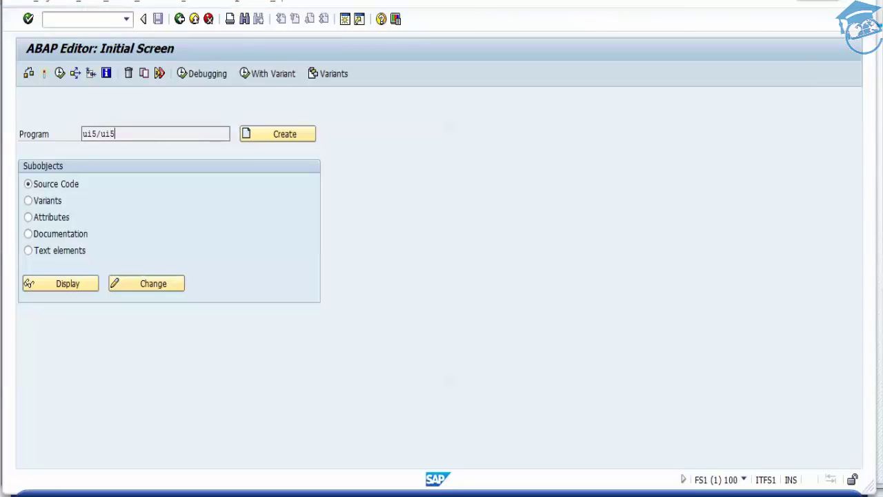
type("_re")
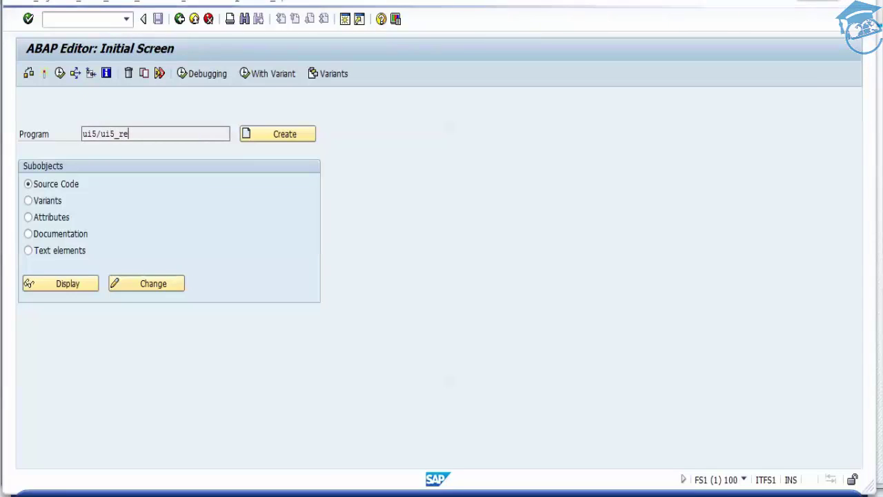
key("Home")
type("/")
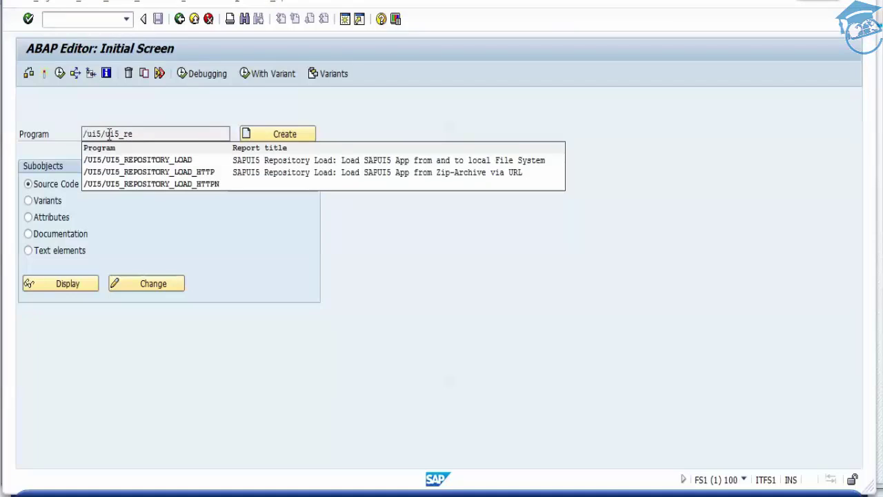
left_click(171, 160)
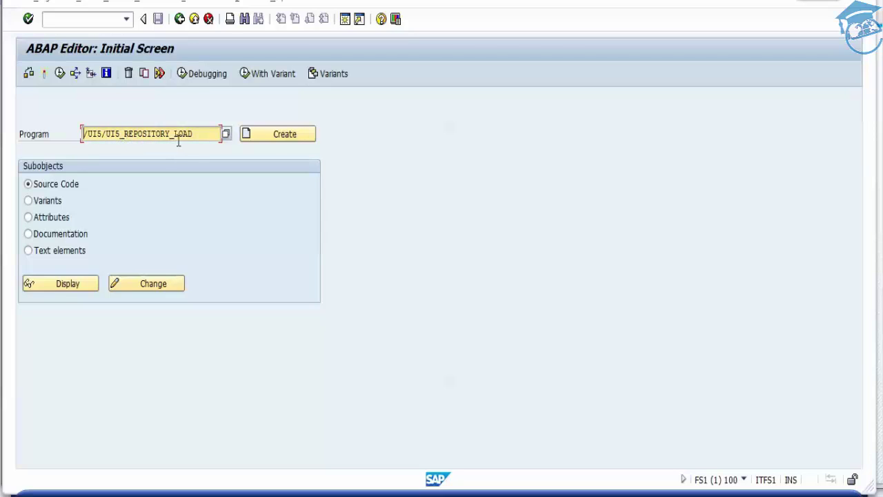
left_click(60, 76)
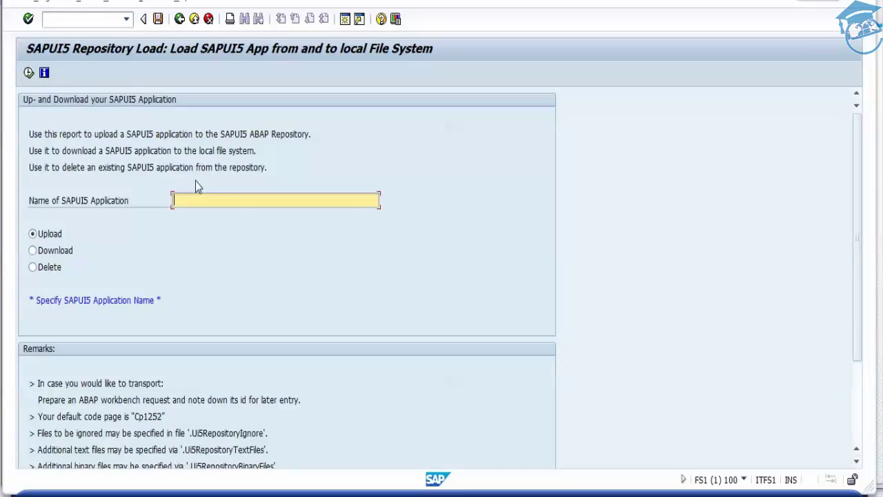
- Name the SAPUI5 application zMyFioriApp and execute the report with the Upload option
scroll(860, 182, "down", 2)
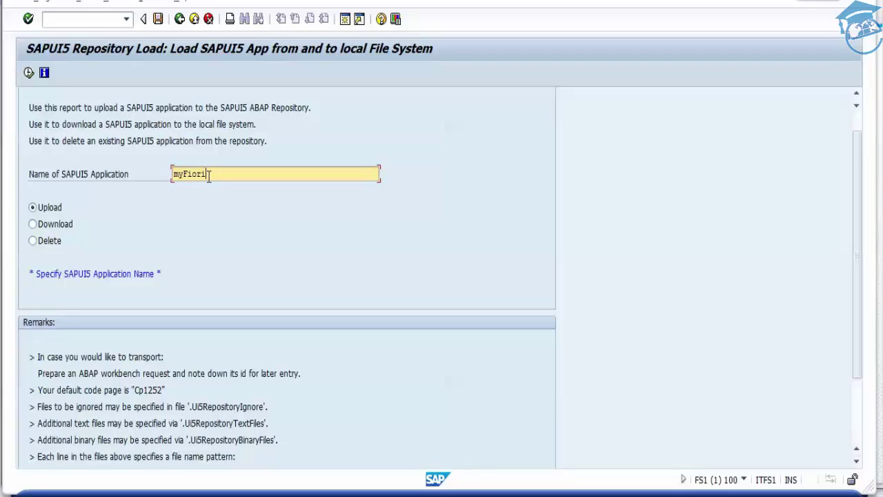
type("pp")
key("Home")
type("z")
key("Delete")
type("M")
left_click(28, 73)
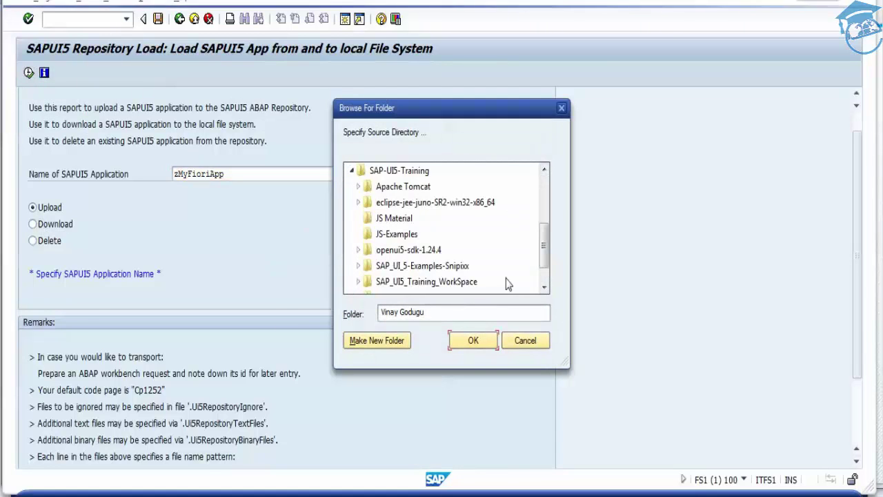
- Choose the WebContent folder of myFioriApp inside SAP_UI5_Training_WorkSpace as the source directory for the upload
left_click_drag(544, 234, 544, 245)
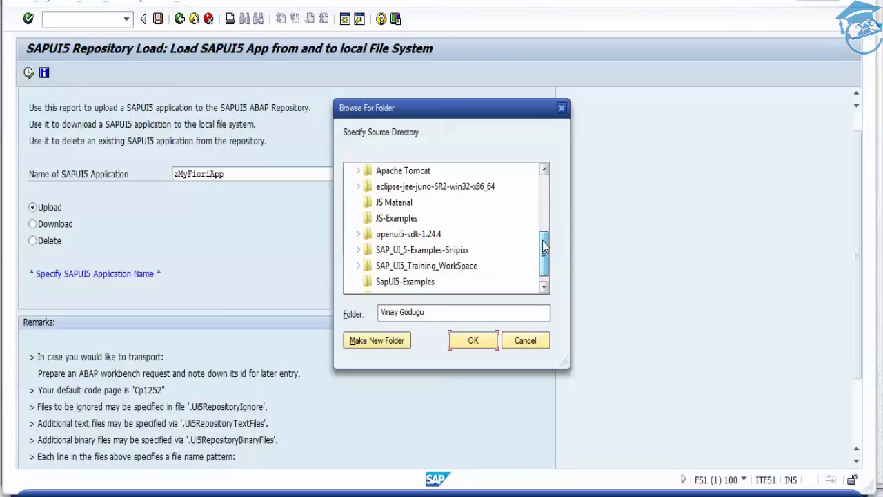
left_click(358, 266)
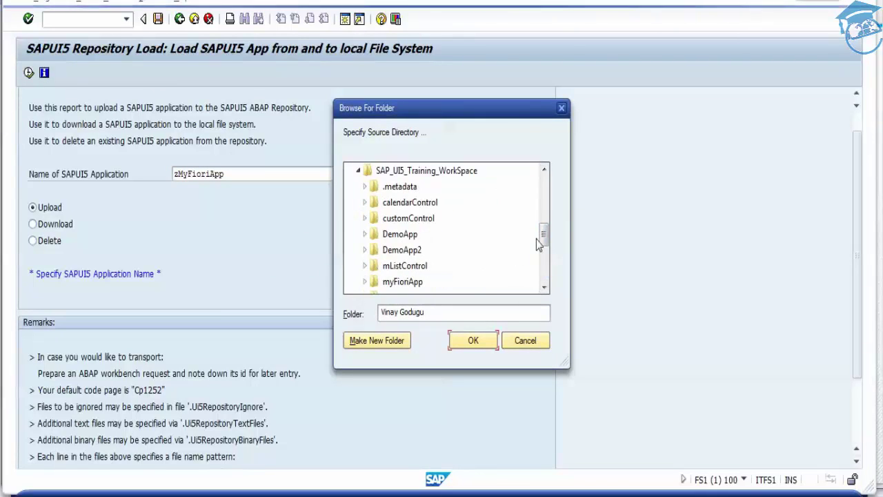
left_click_drag(545, 237, 545, 243)
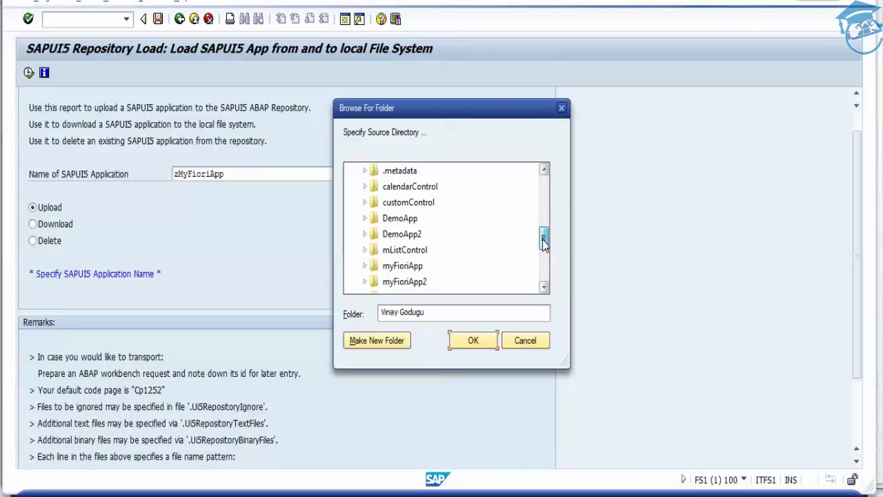
left_click(366, 266)
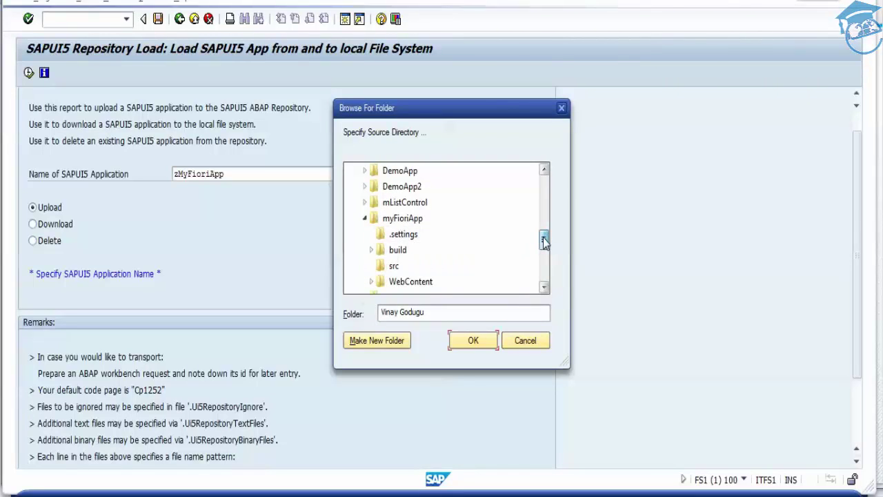
scroll(545, 241, "down", 2)
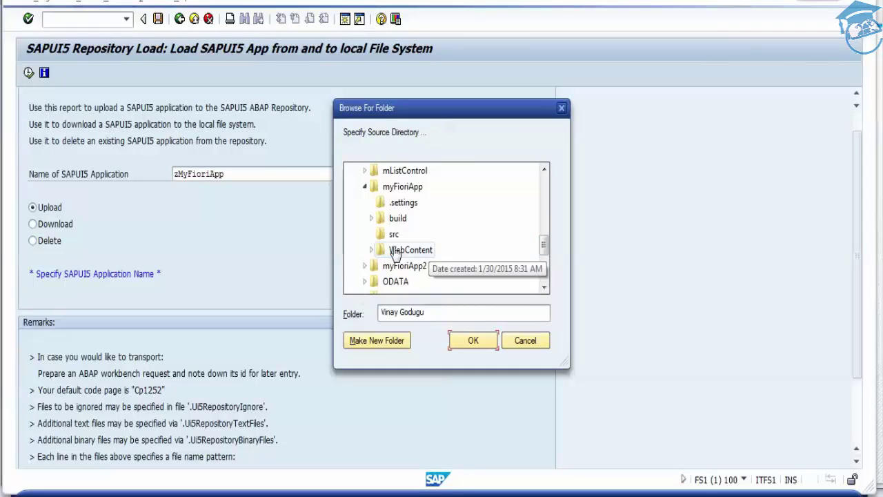
left_click(408, 249)
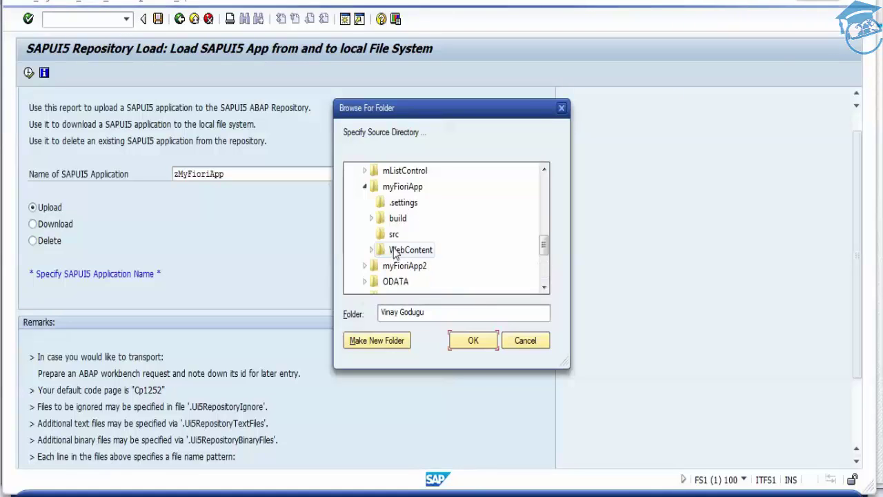
mouse_move(546, 235)
left_mouse_down()
mouse_move(552, 258)
mouse_move(546, 244)
left_mouse_up()
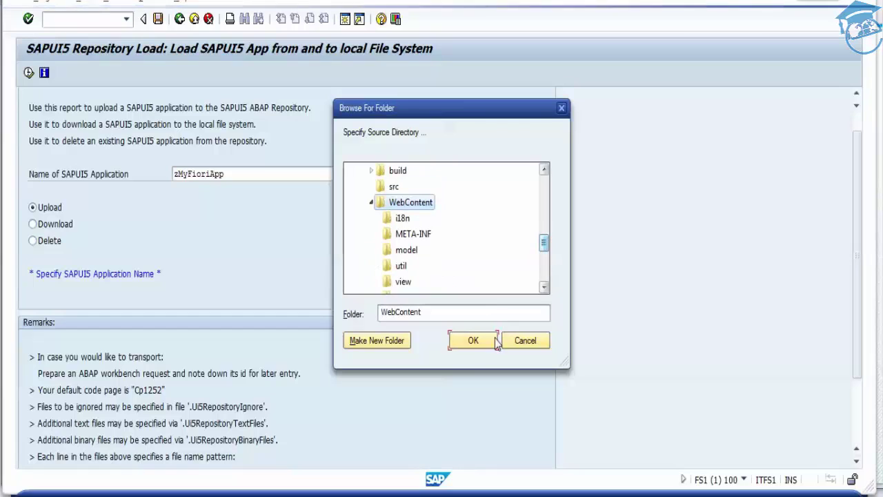
left_click(474, 341)
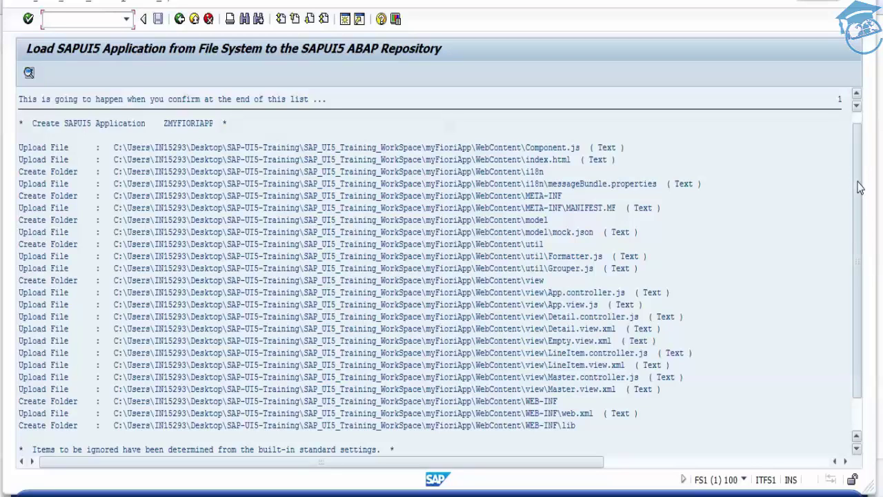
- Start the upload with the description "Demo App for testing" and package $TMP, leaving the transport request and external codepage empty
left_click(859, 252)
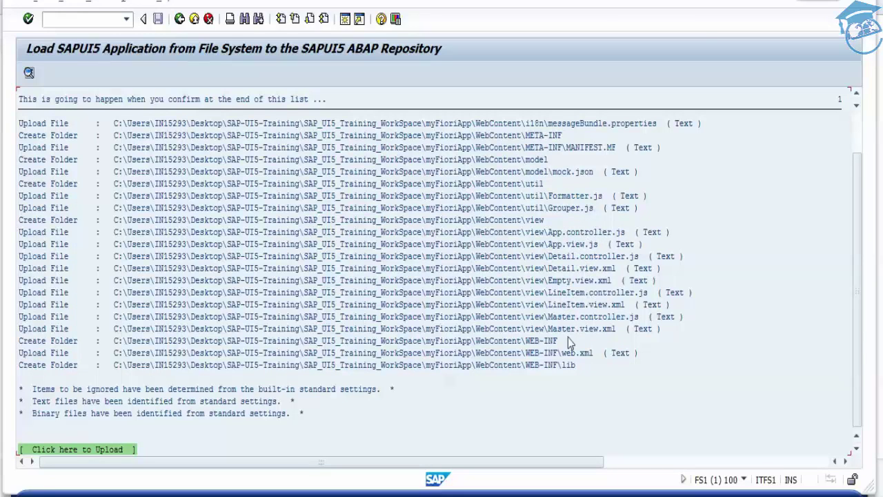
left_click(112, 450)
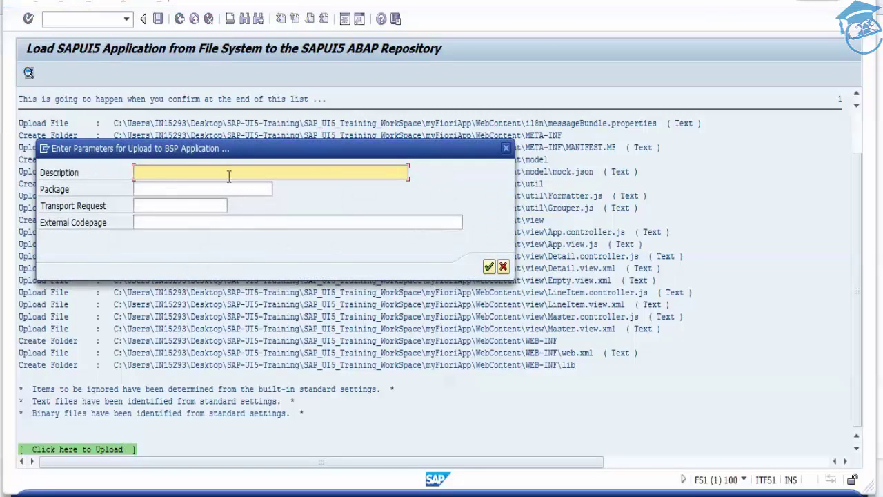
type("Demo App for testing")
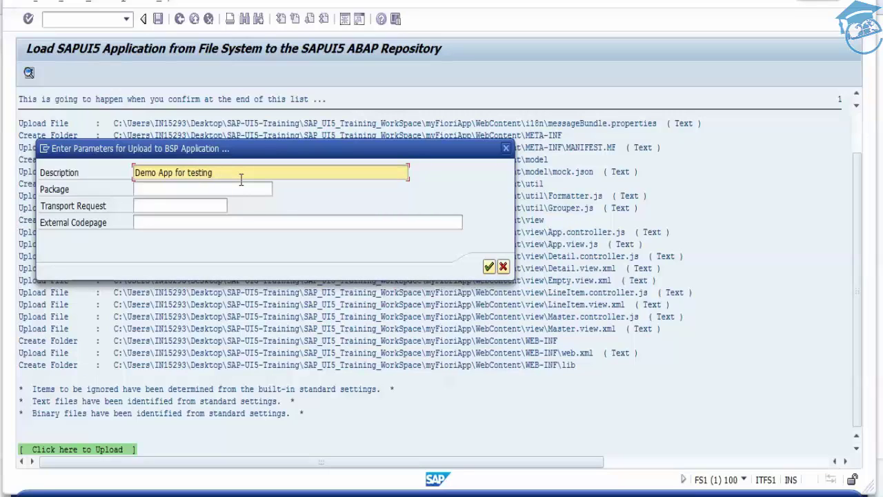
left_click(234, 187)
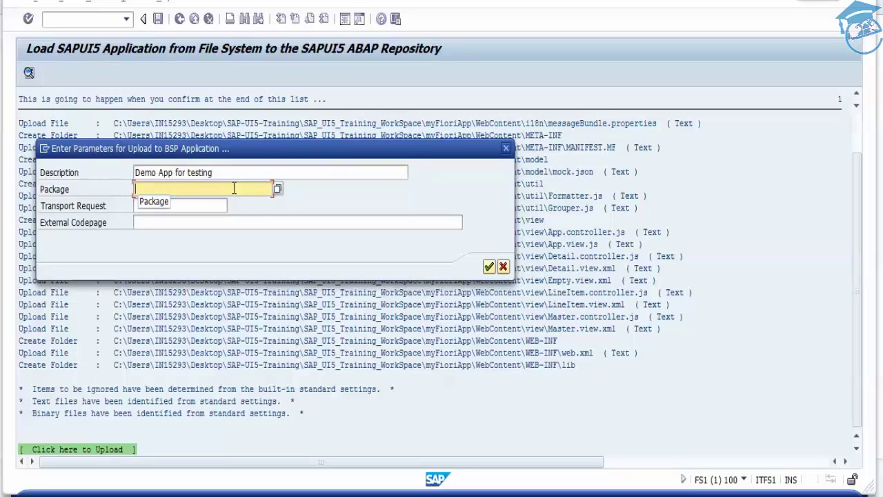
type("$")
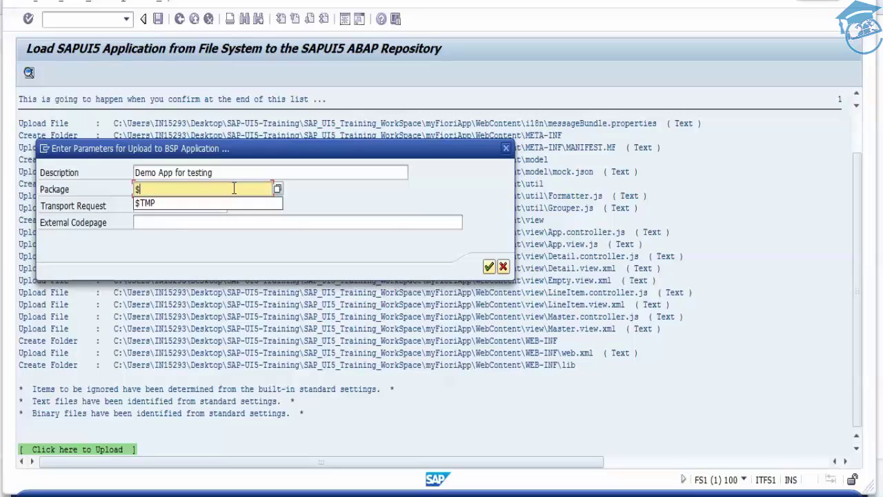
type("TMP")
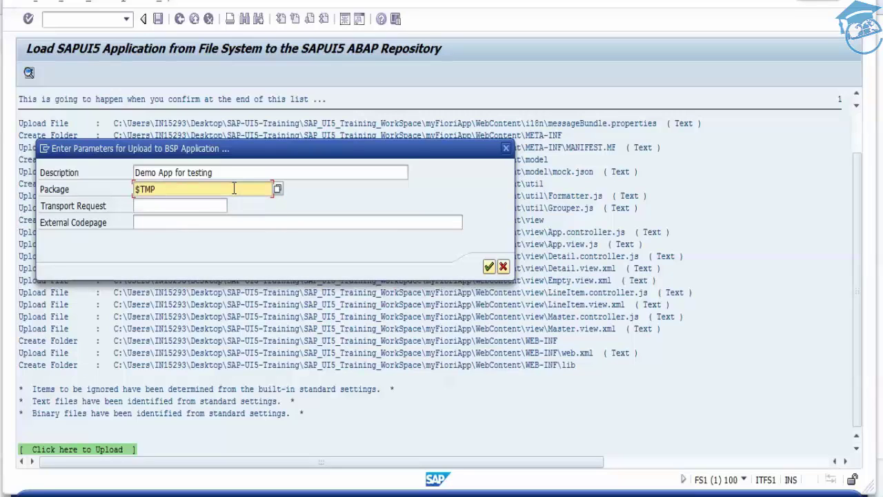
left_click(191, 207)
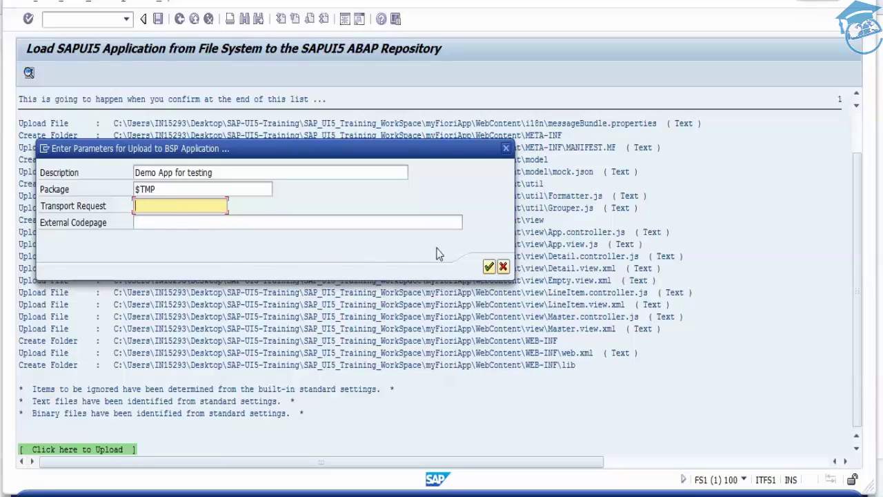
left_click(490, 268)
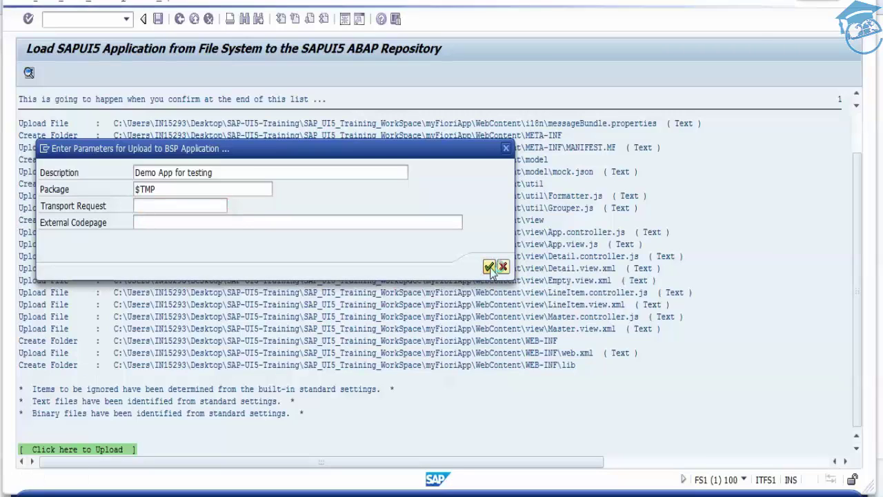